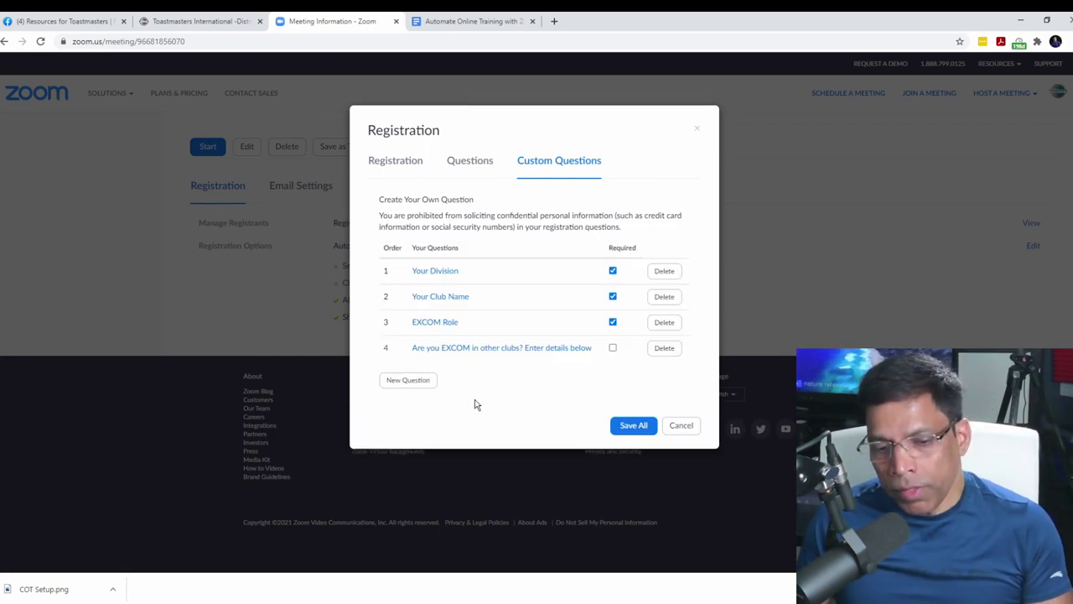
Step: Open custom question 4, the optional EXCOM-in-other-clubs question, for editing to check it
click(492, 349)
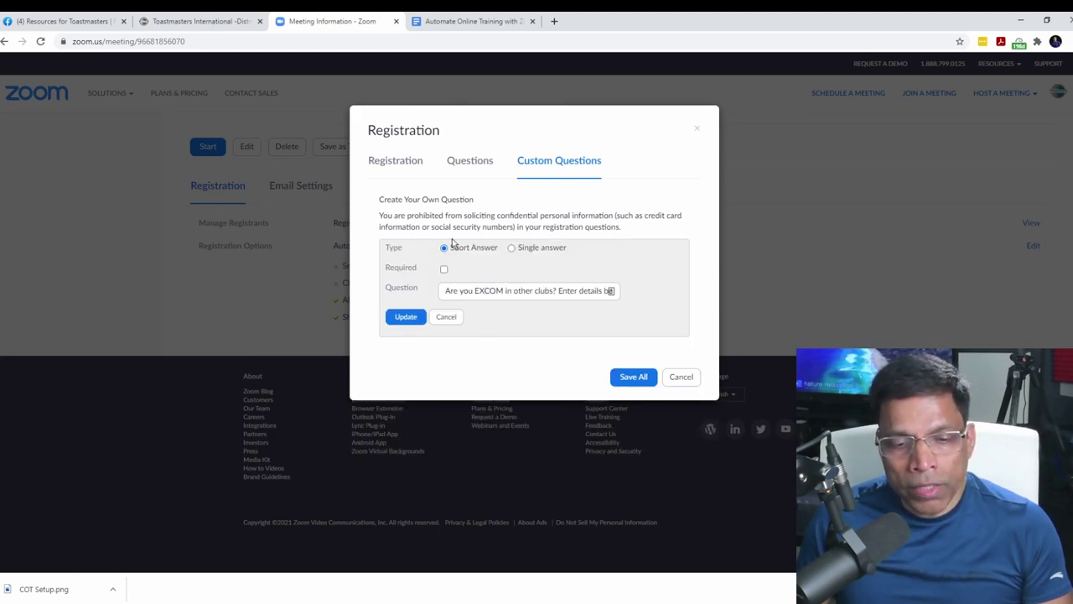
Step: Leave question 4 unchanged and copy the meeting's registration link for use in a new tab
click(453, 319)
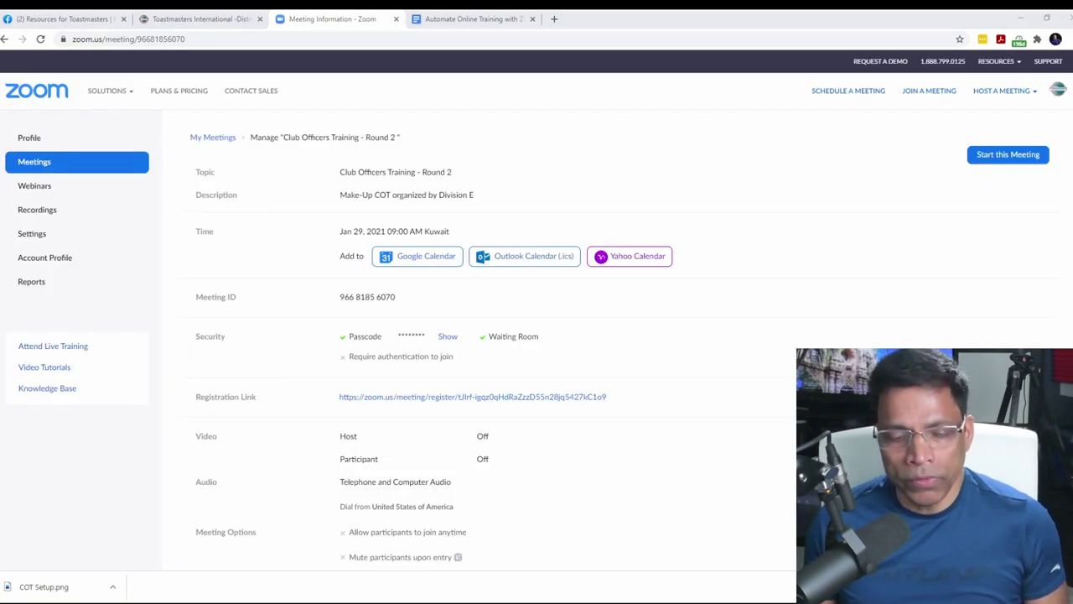
drag(608, 399, 339, 409)
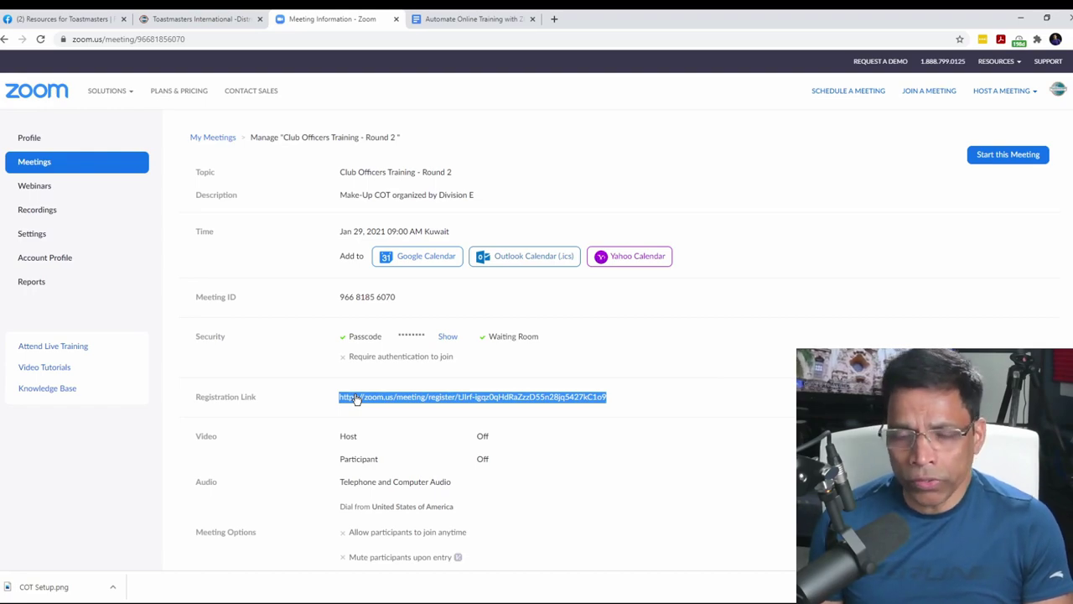
click(554, 19)
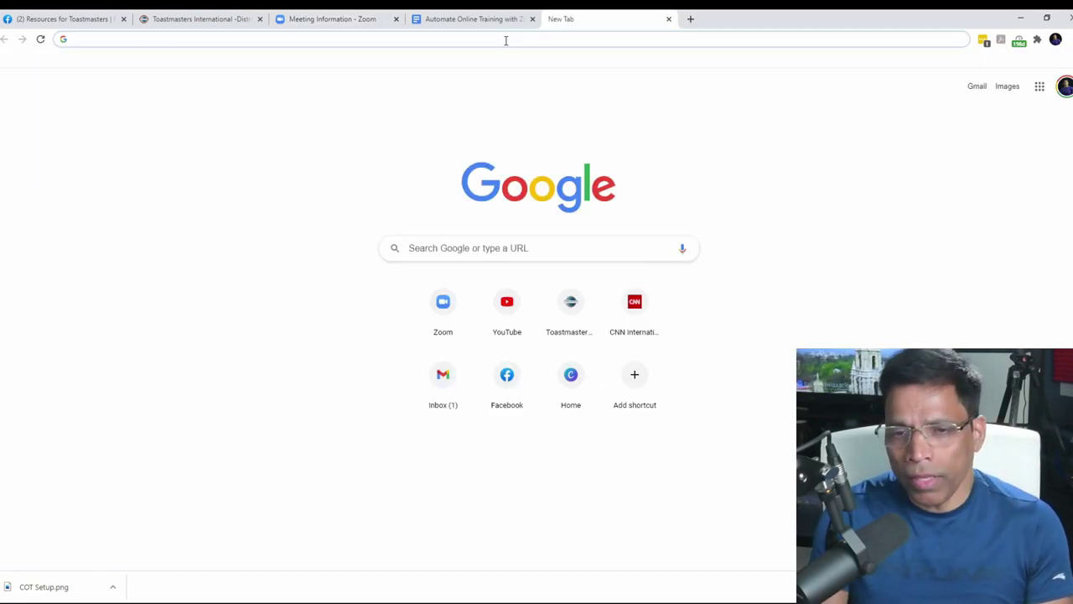
text(bitly)
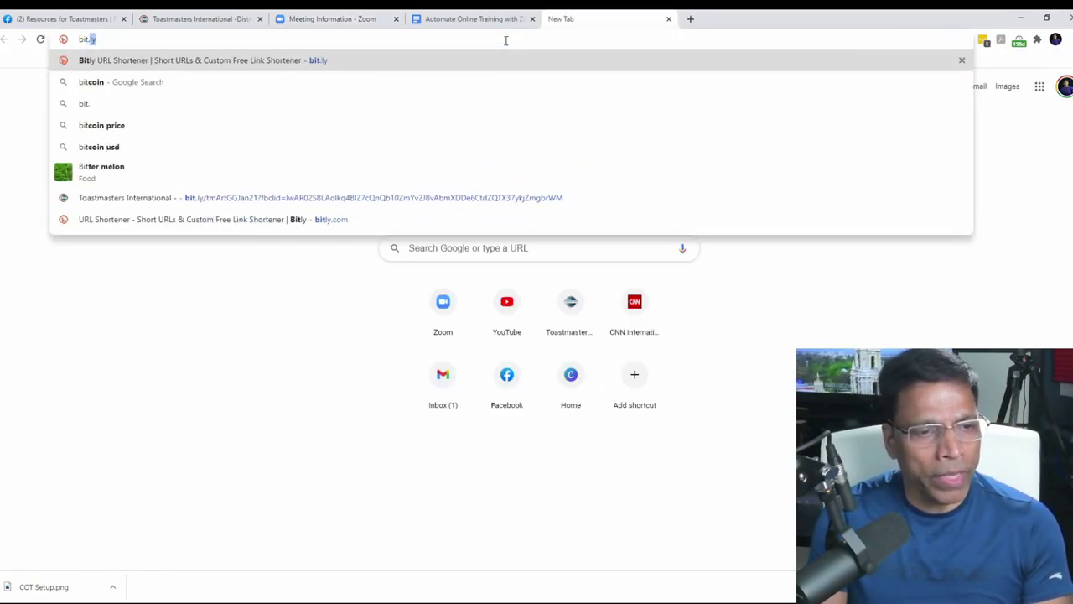
key(Return)
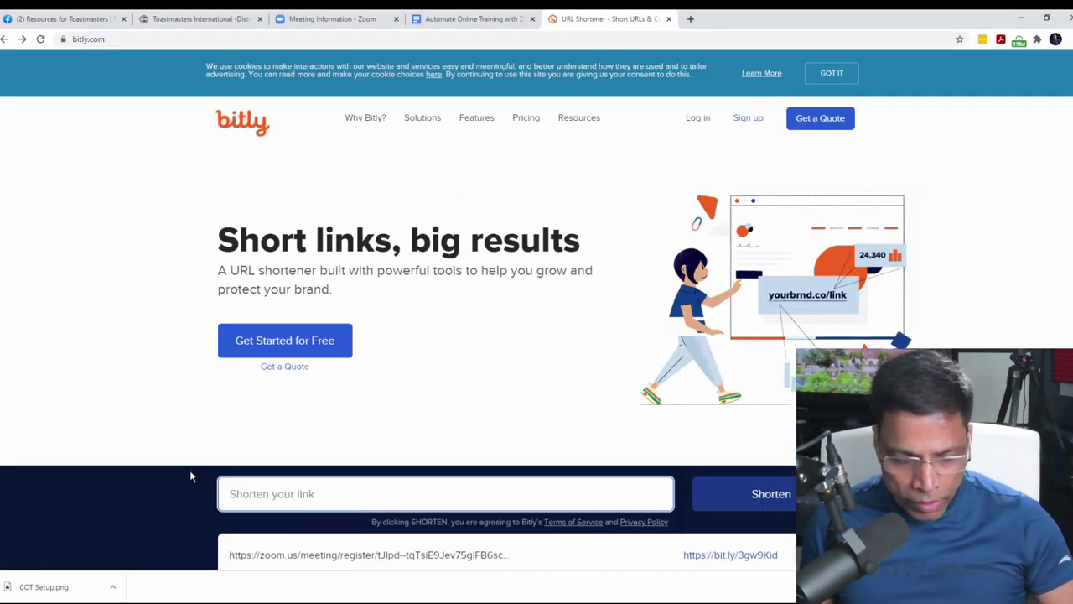
text(https://zoom.us/meeting/register/tJlrf-igqz0qHdRaZzzD55n28jq5427kC1o9)
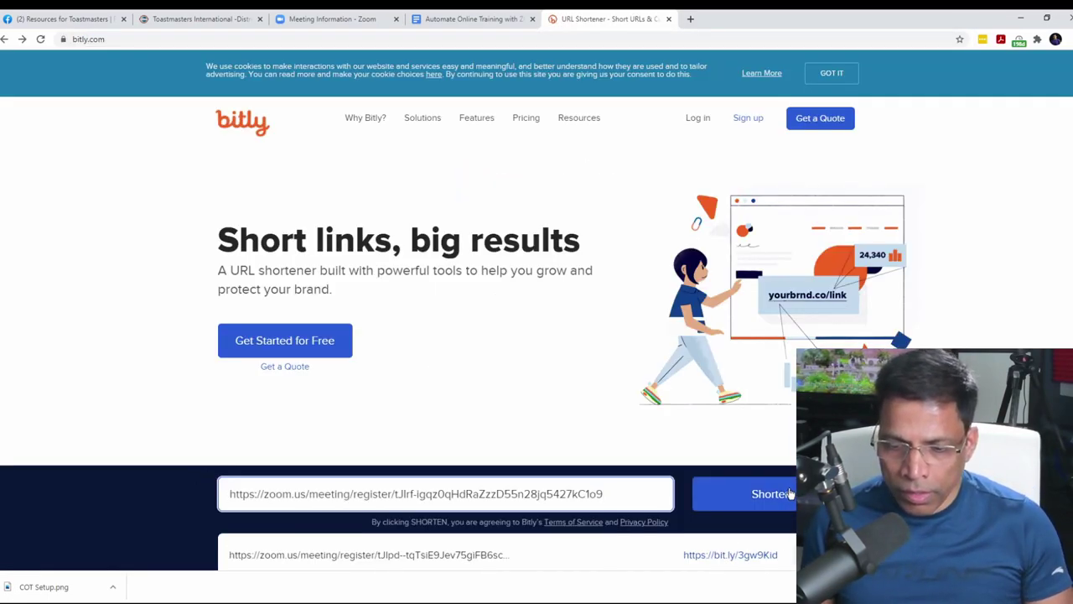
click(782, 498)
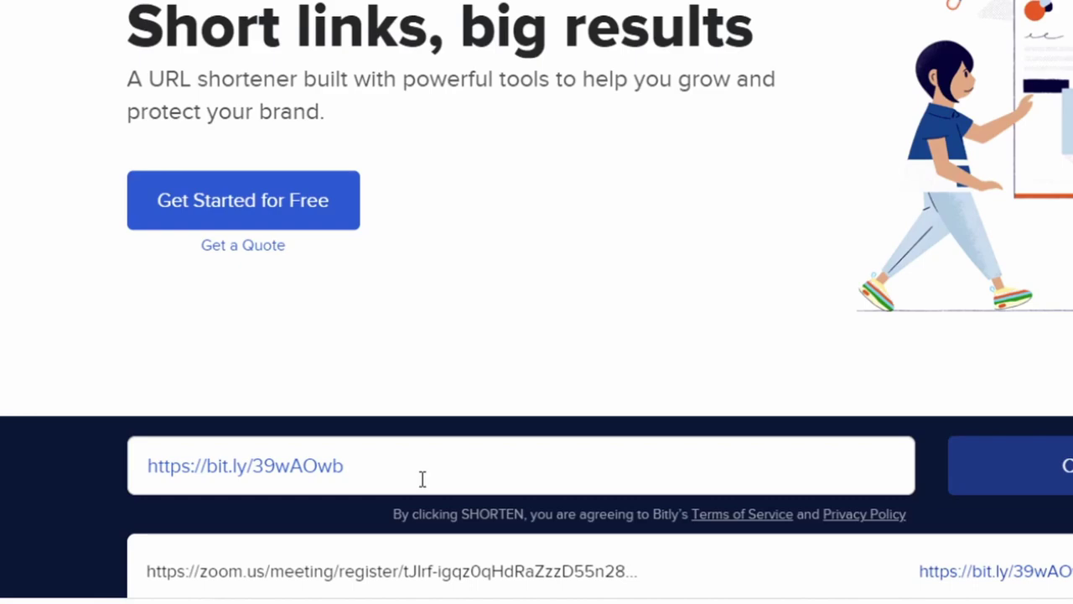
click(692, 23)
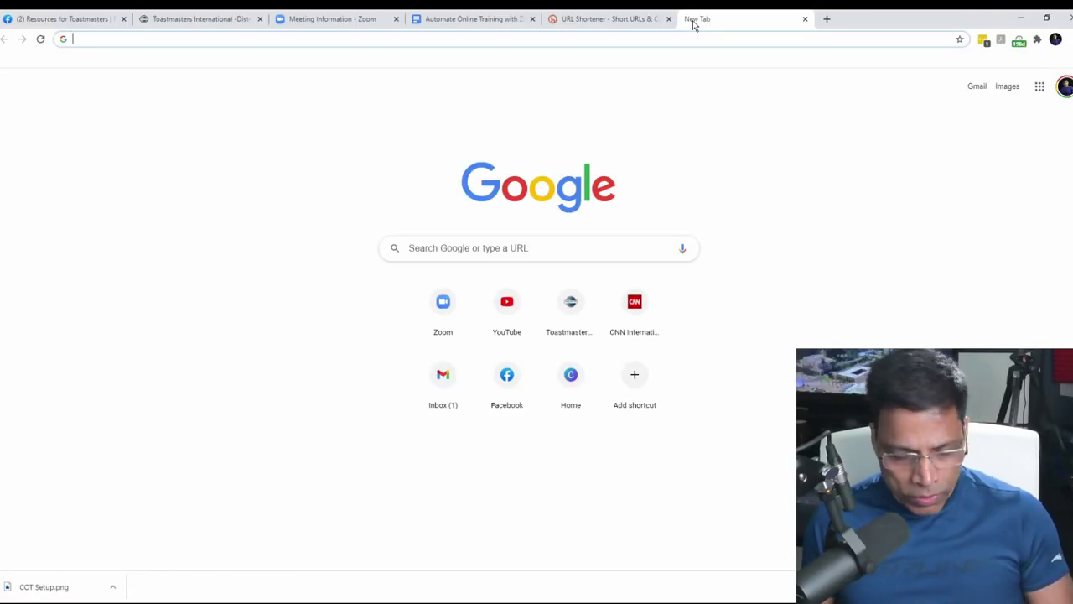
Step: Open the Bitly short link and check the Your Division dropdown on the registration form
text(https://bit.ly/39wAOwb)
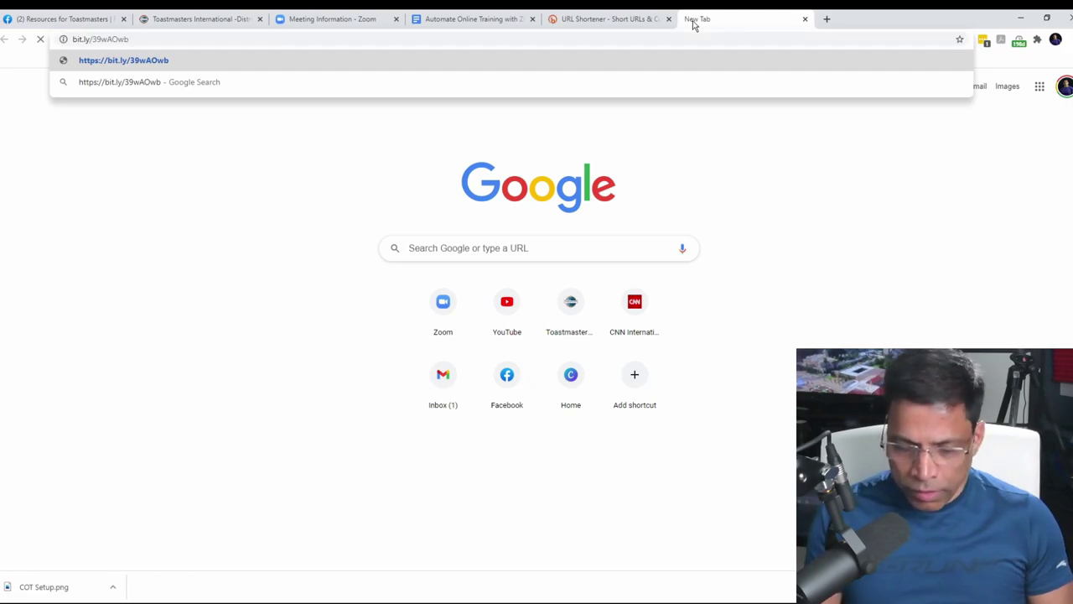
key(Return)
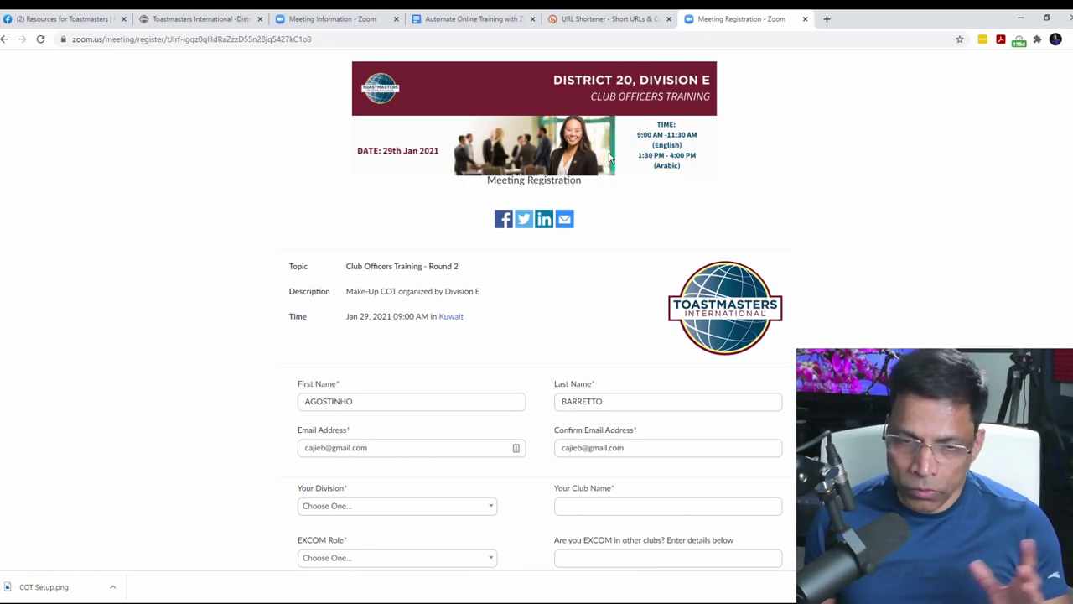
scroll(243, 314, down, 2)
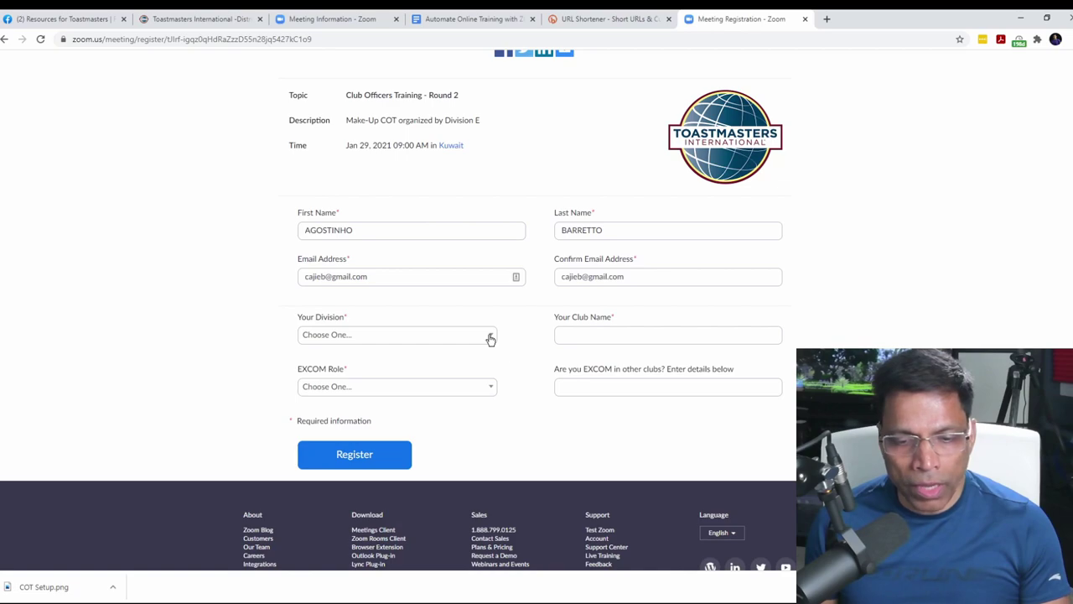
click(490, 339)
drag(491, 390, 487, 432)
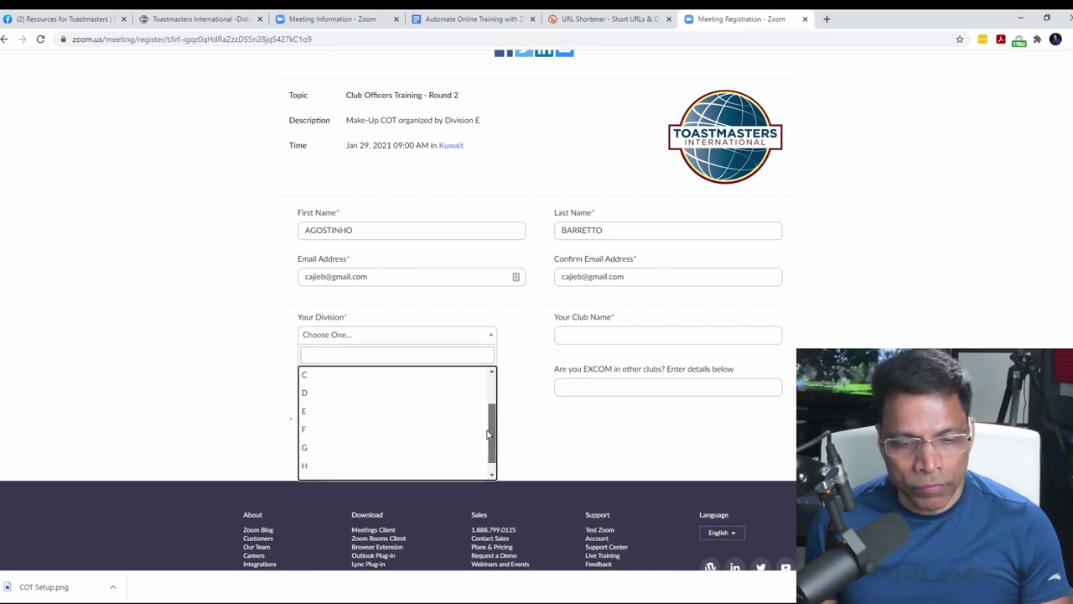
scroll(486, 459, up, 2)
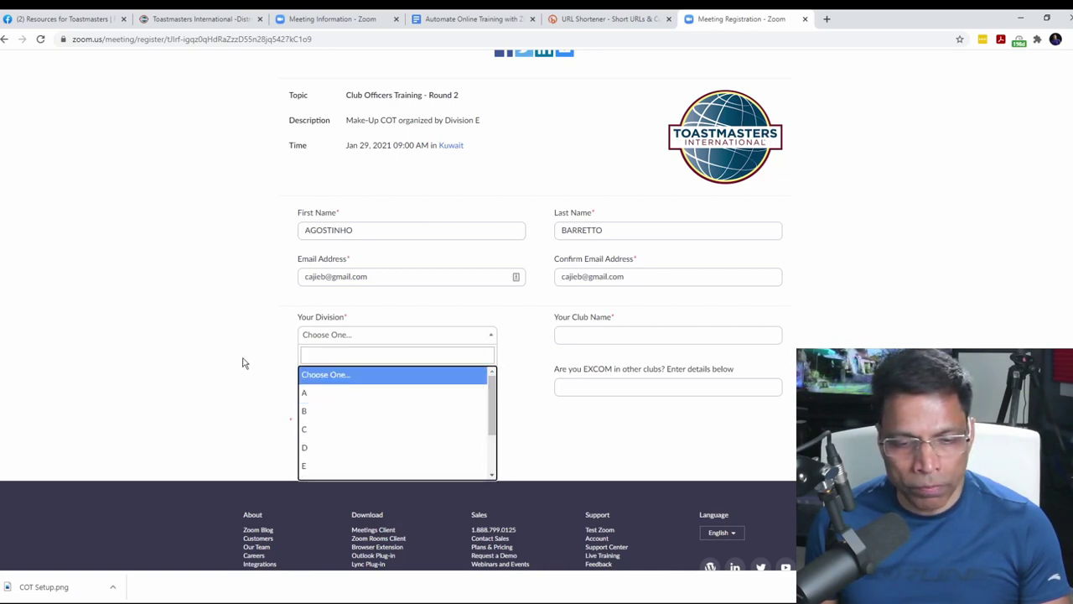
click(194, 352)
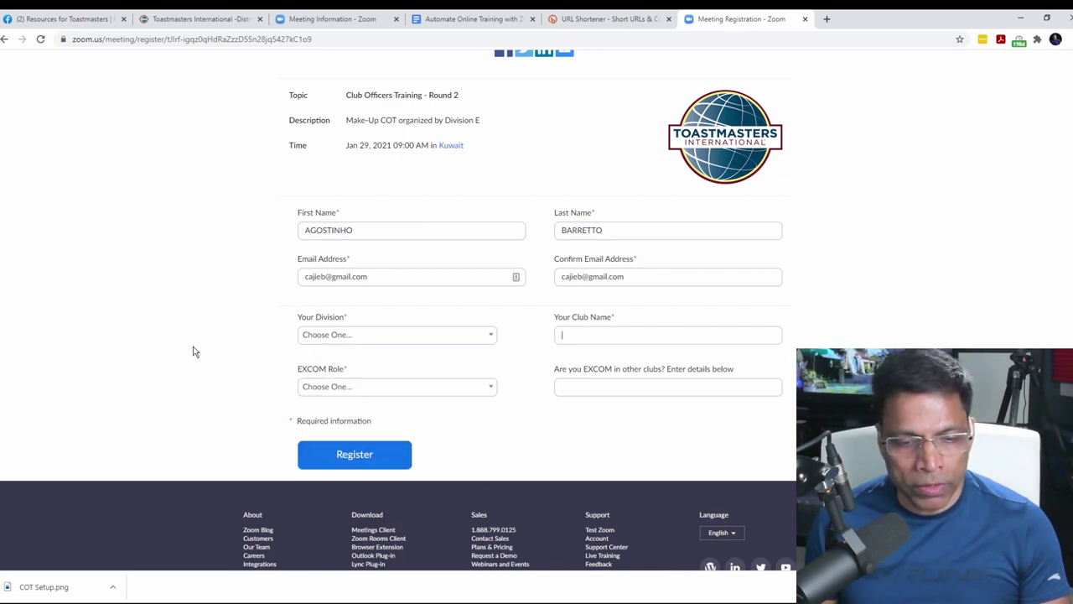
Step: Check the EXCOM Role options and enter 'Kuwait Challengers' as the club name
click(493, 390)
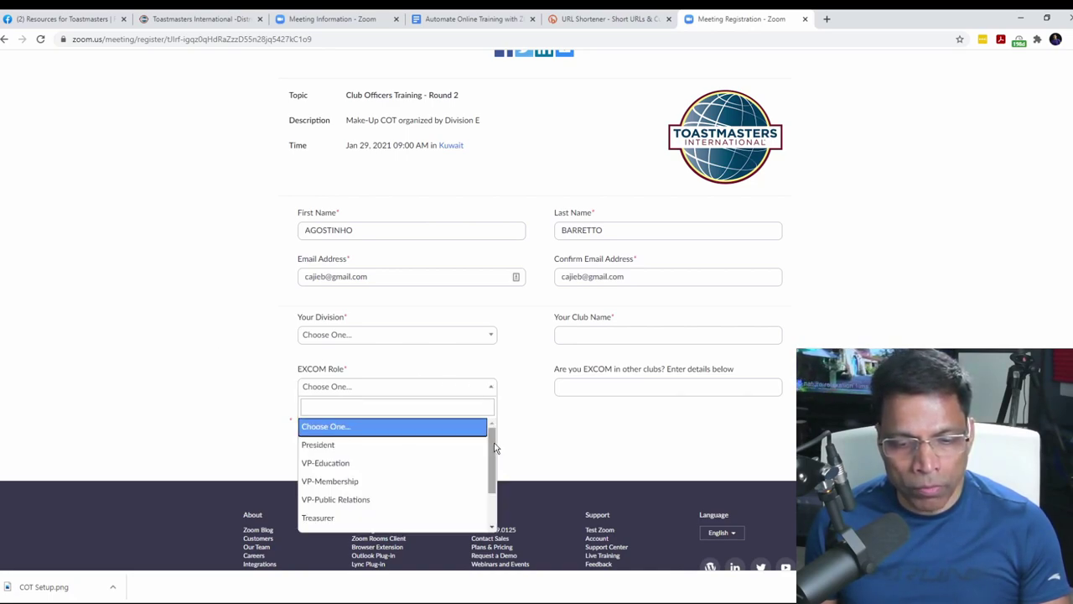
scroll(495, 448, down, 3)
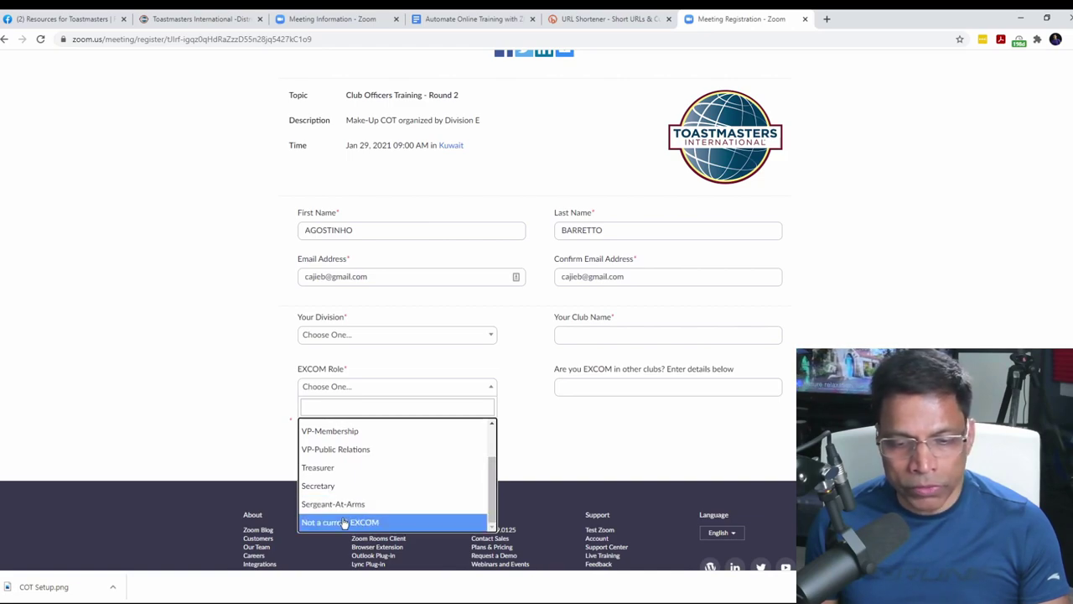
click(574, 334)
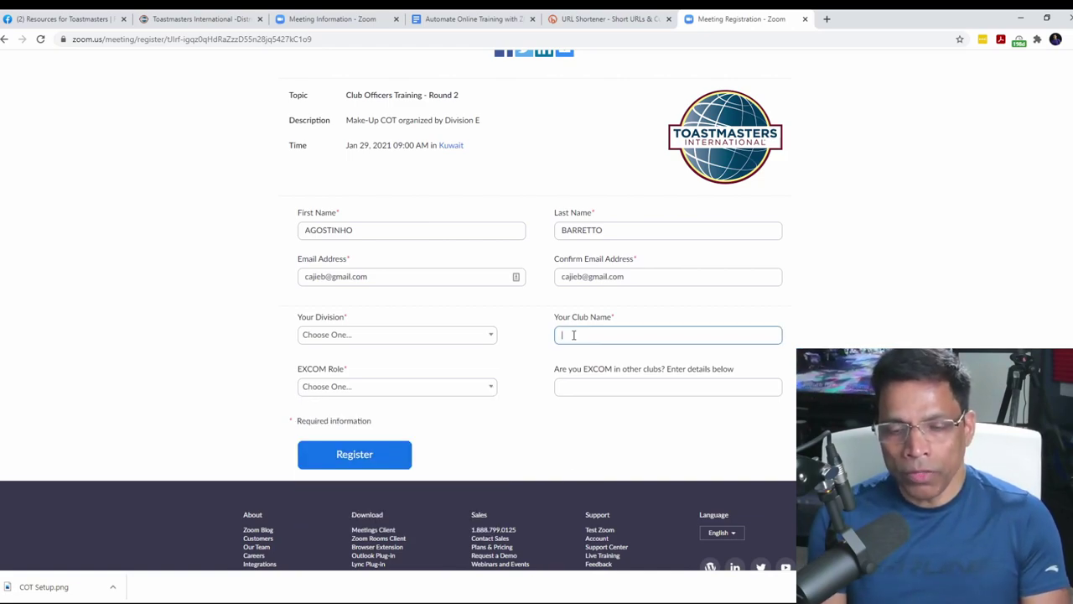
text(Kuwait Challengers)
key(Tab)
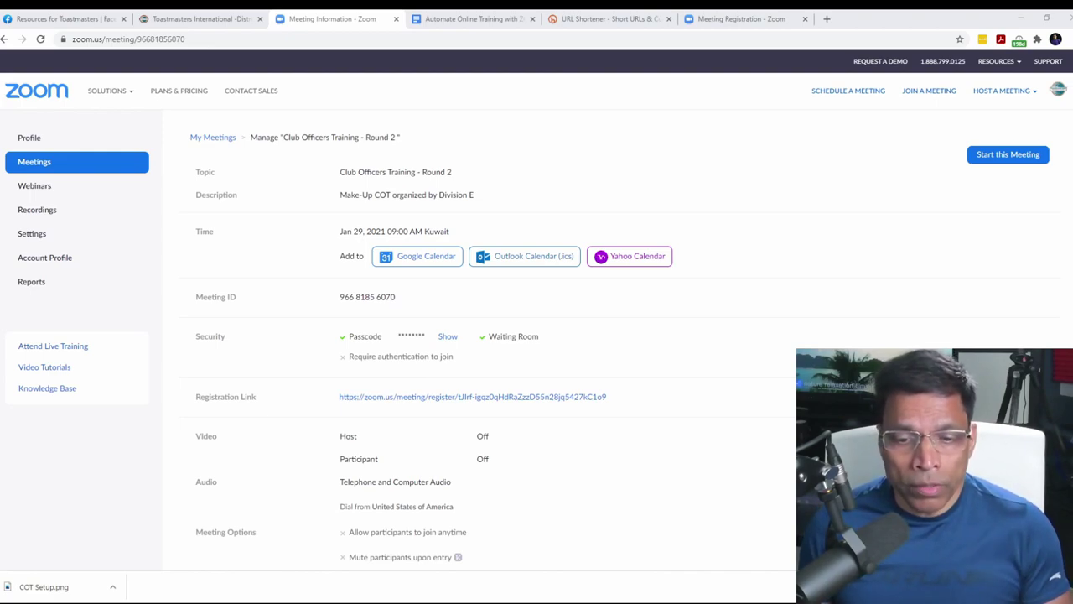
scroll(537, 335, down, 7)
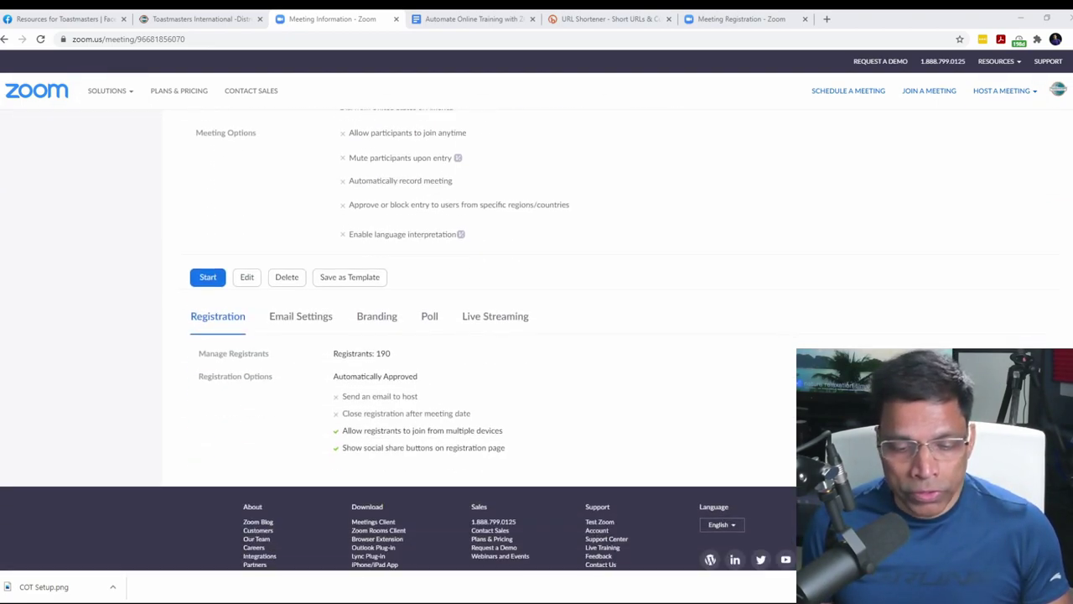
scroll(519, 336, down, 1)
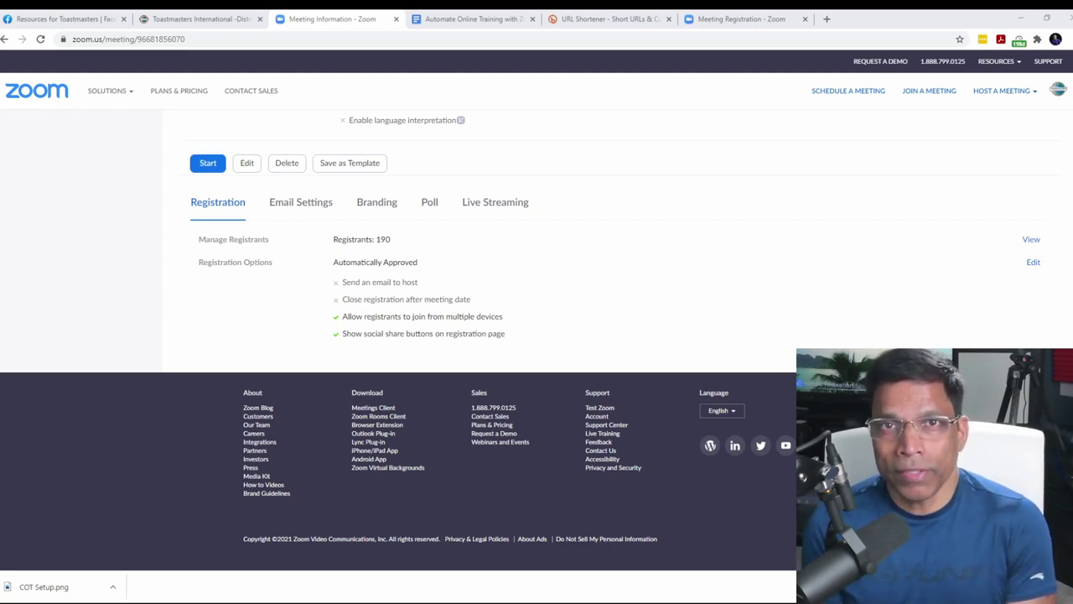
scroll(523, 360, down, 1)
scroll(523, 360, up, 10)
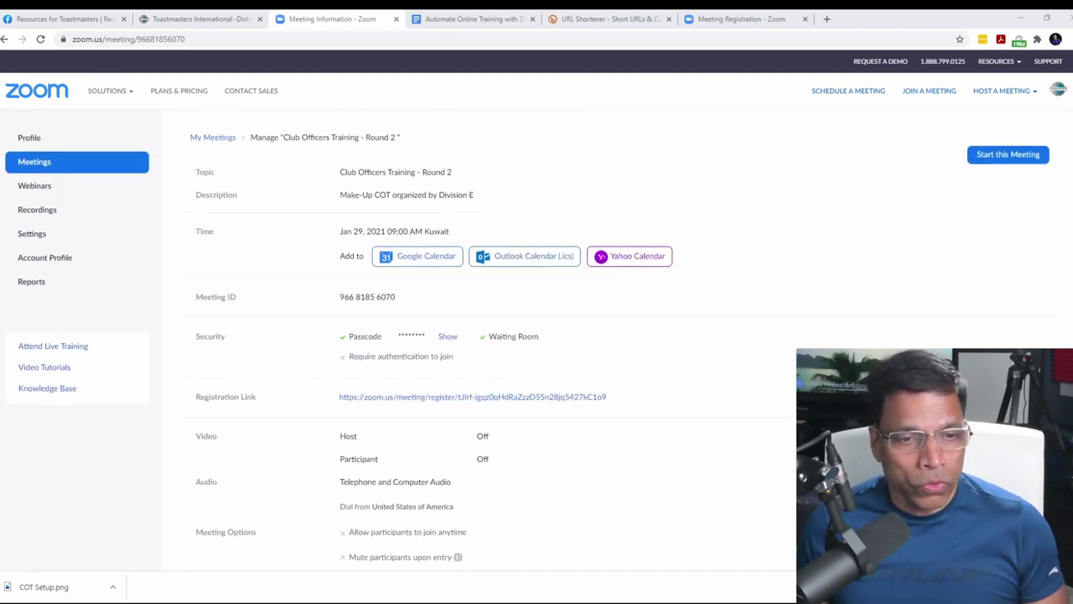
Step: Generate an All Registrants report for Club Officers Training - Round 2 and download the CSV
click(33, 283)
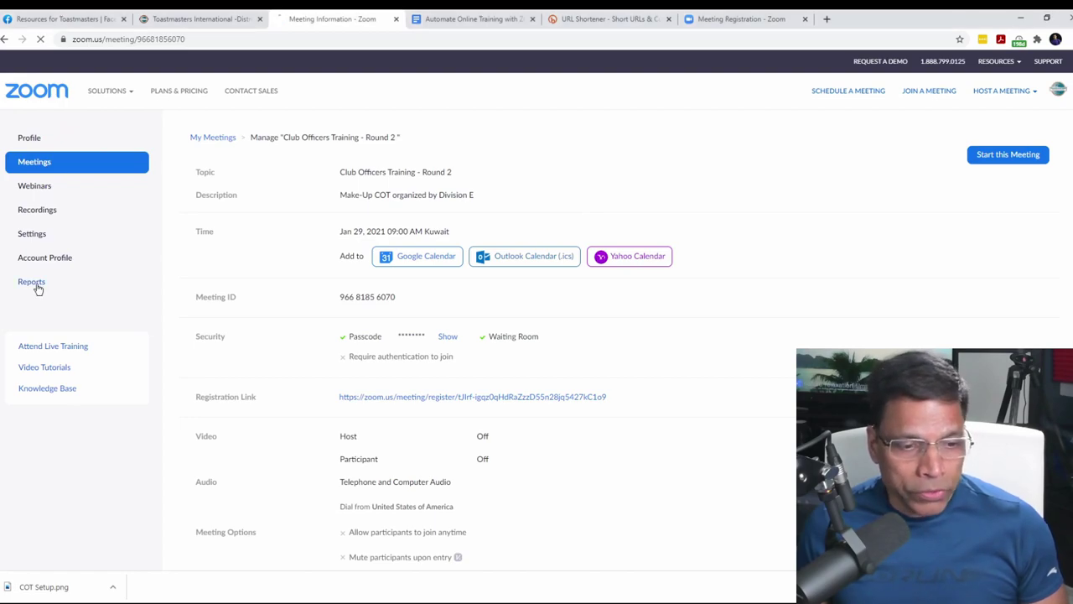
click(240, 239)
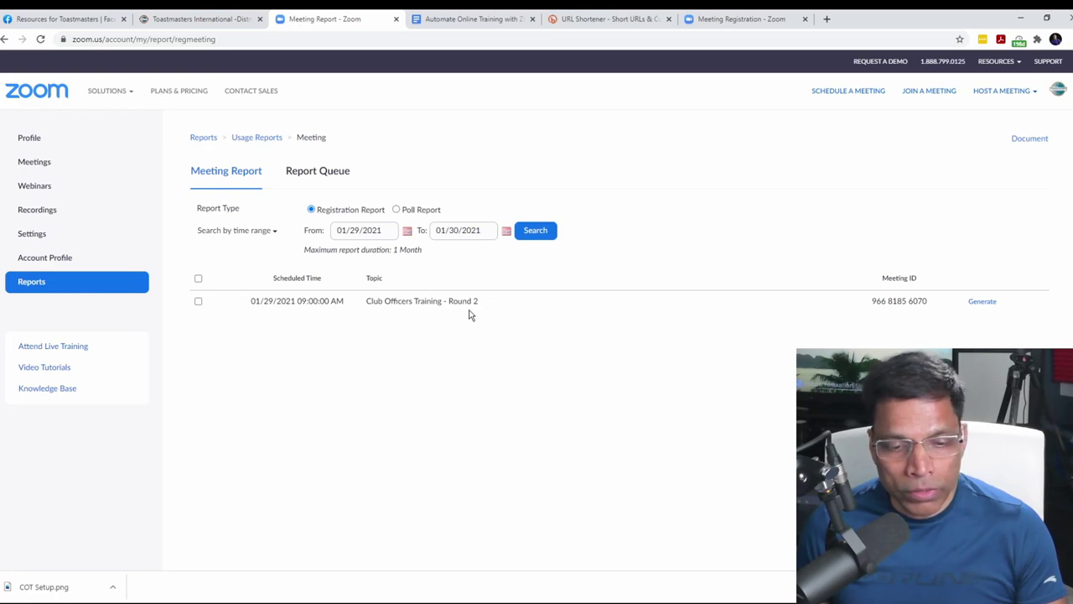
click(983, 302)
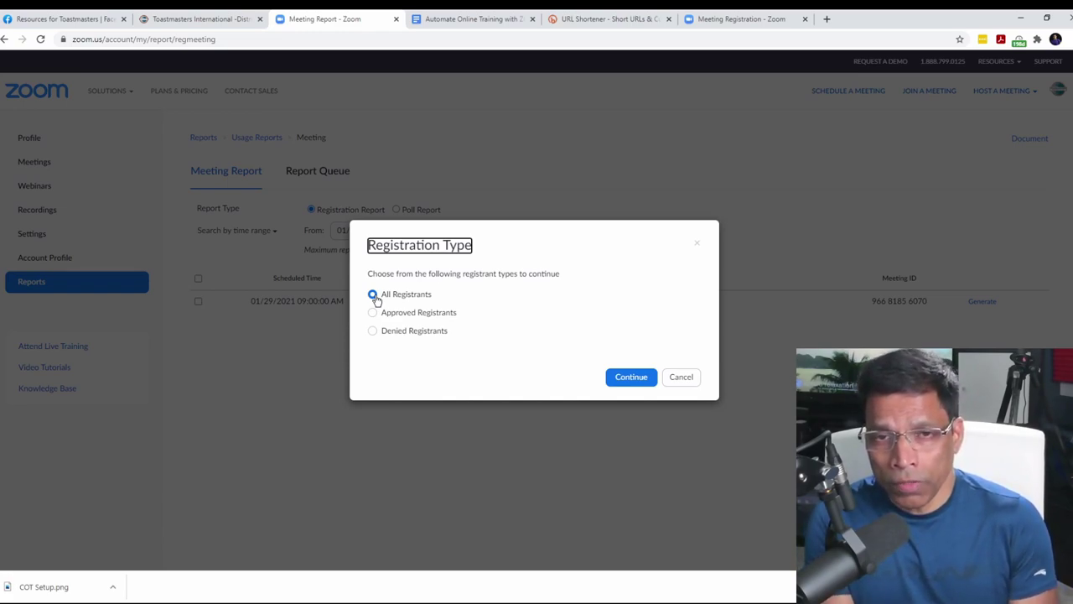
click(631, 377)
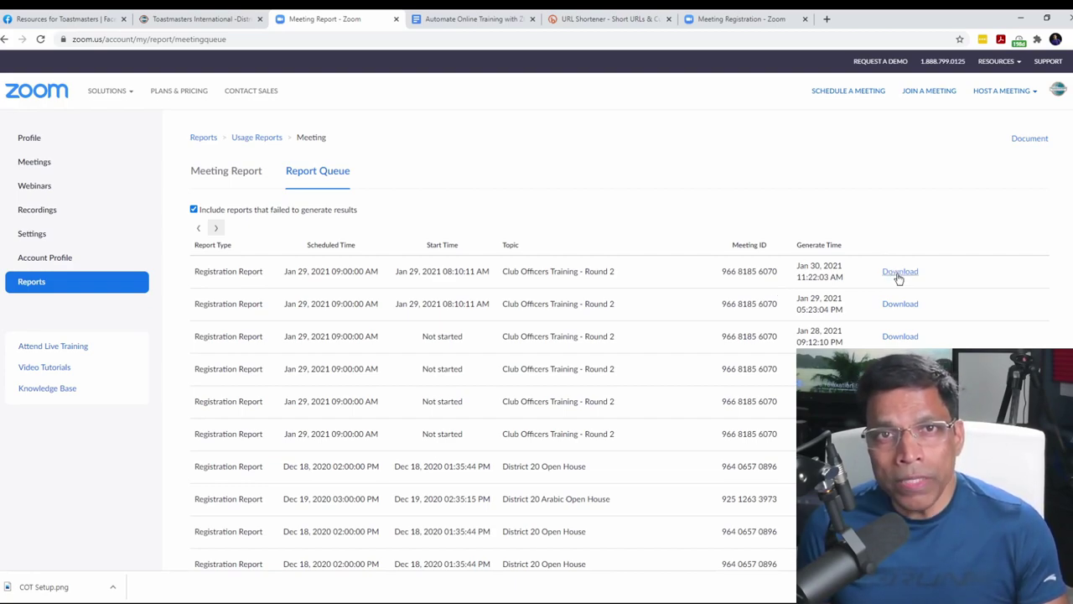
click(899, 272)
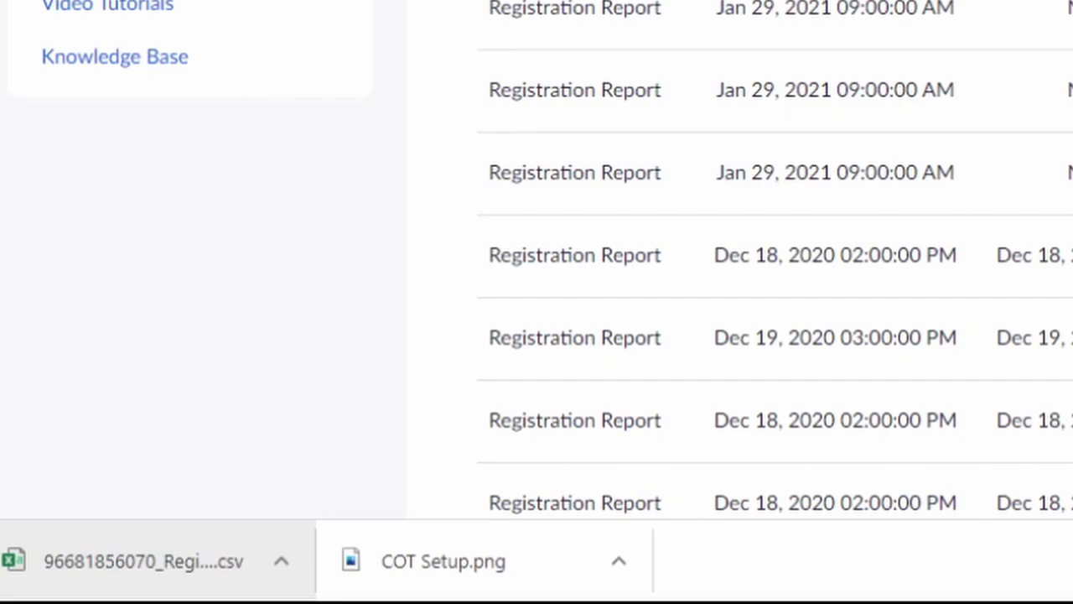
Step: Open the downloaded registration CSV in Excel and review the club name and email entries
click(84, 575)
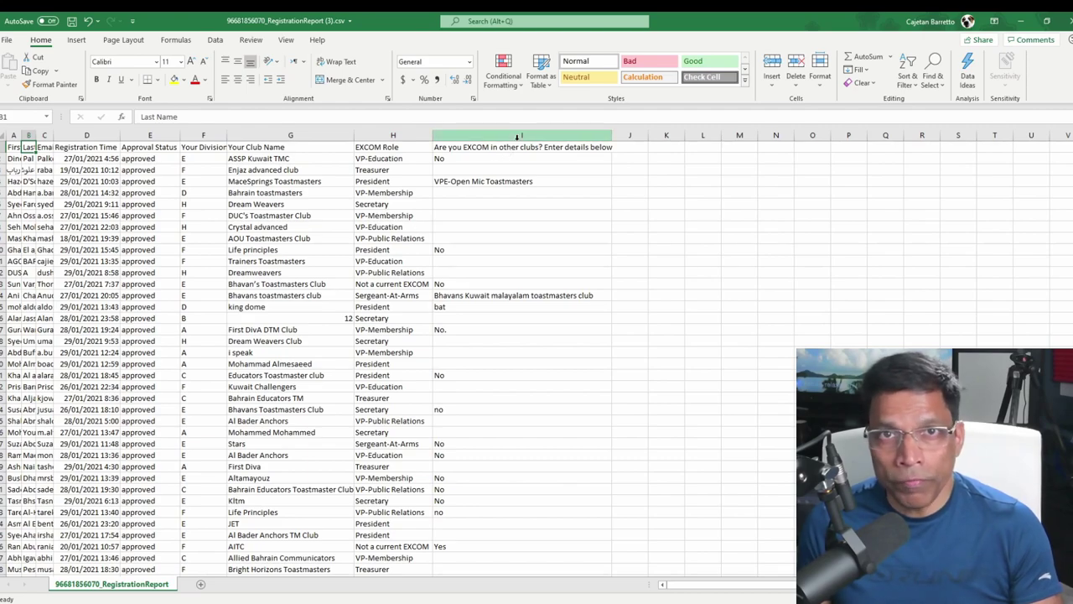
click(203, 283)
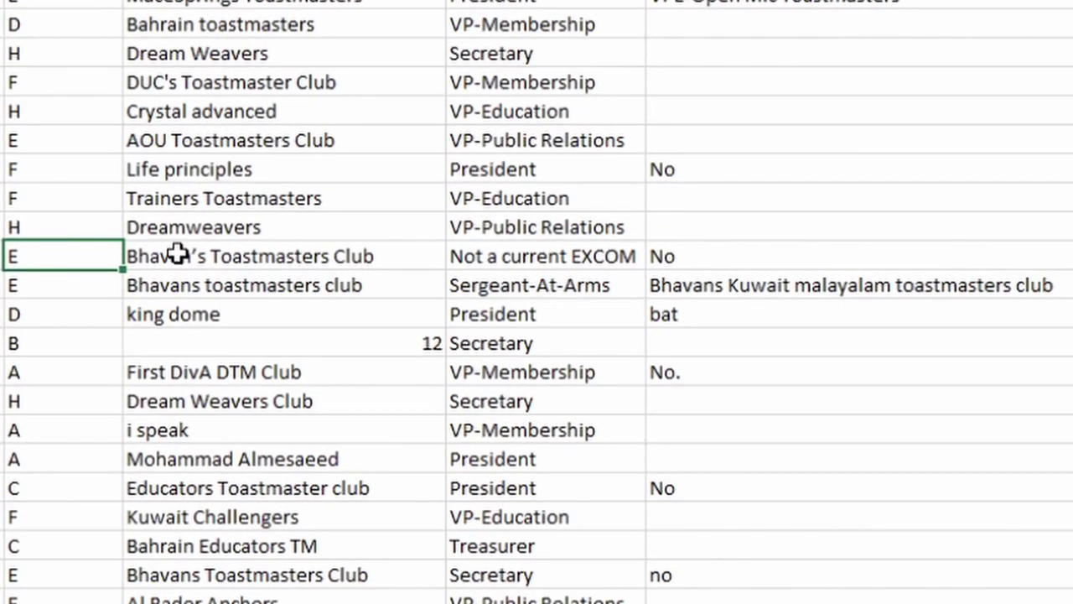
click(281, 260)
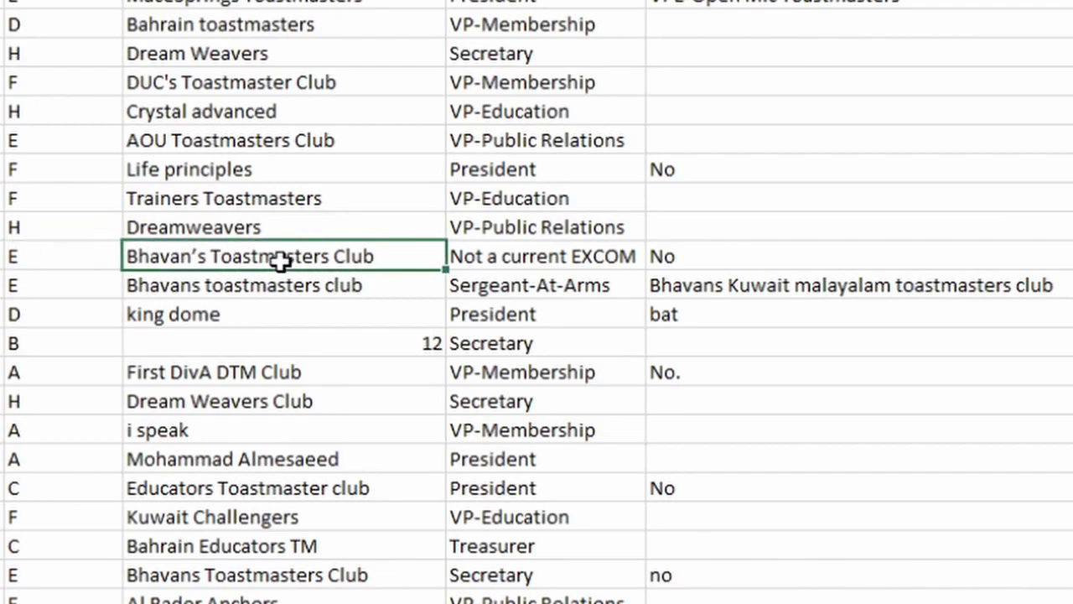
click(269, 283)
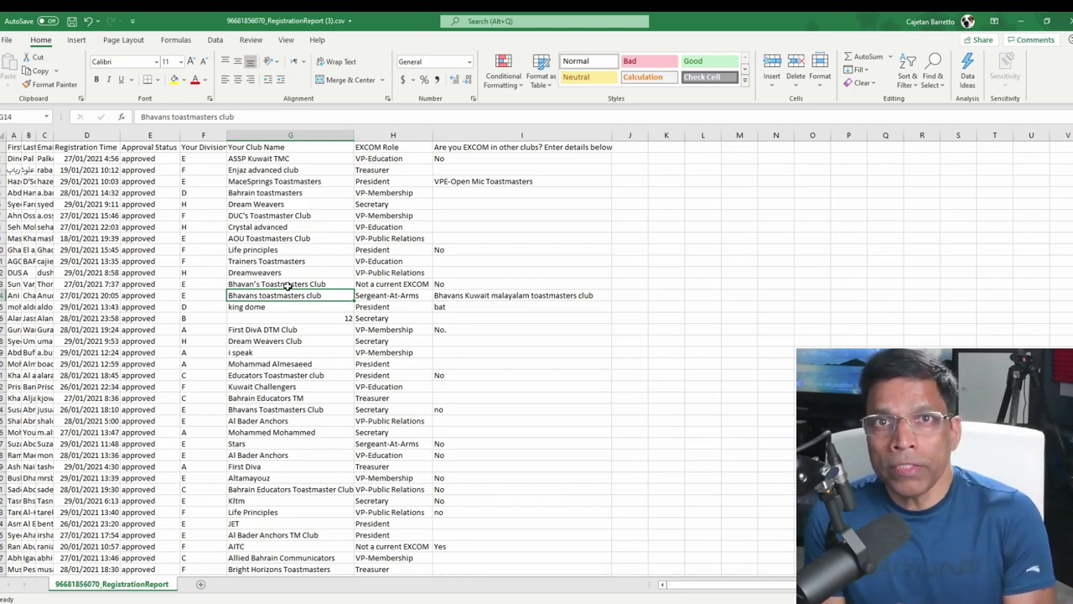
click(41, 292)
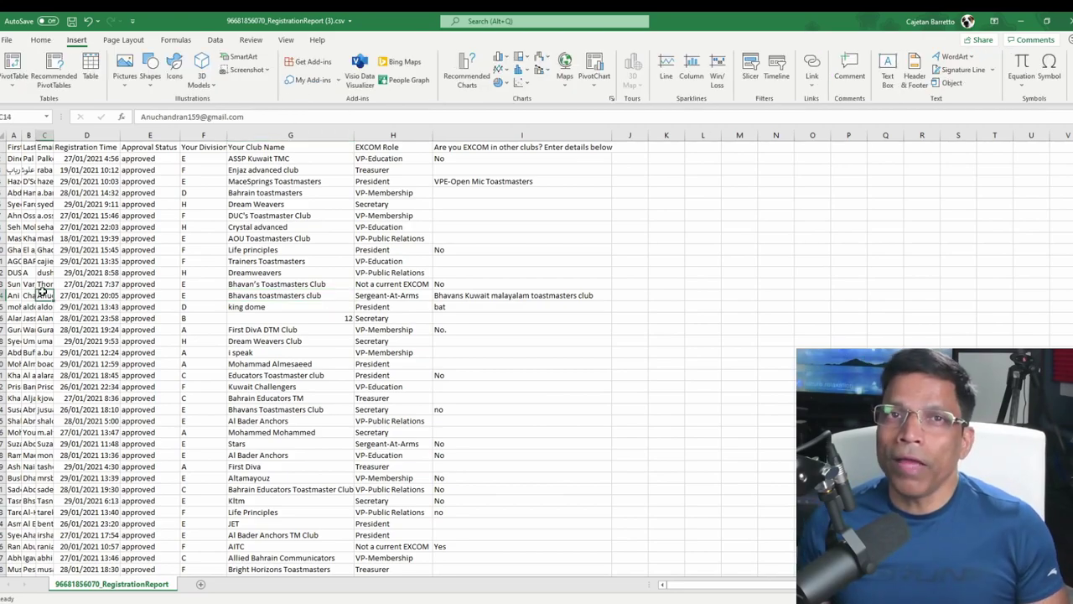